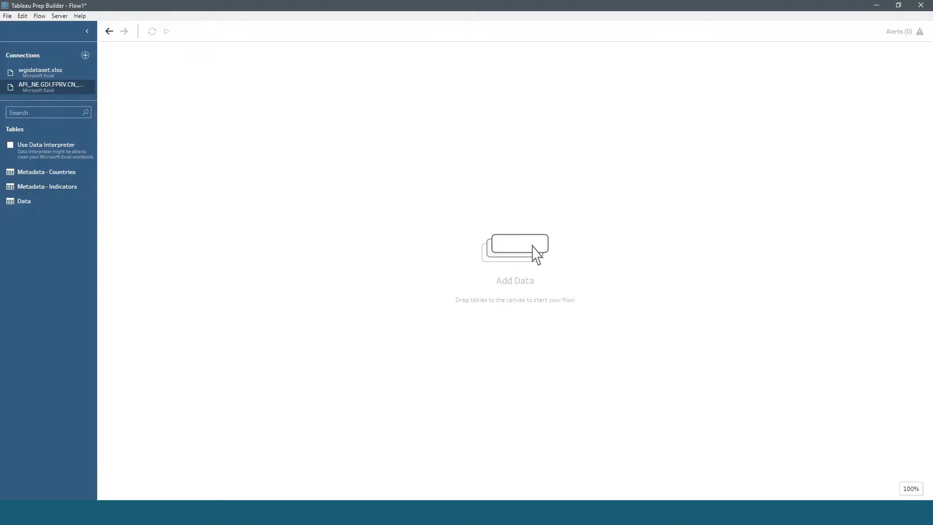
# Step: Switch to the browser and examine the World Bank page for private-sector gross fixed capital formation
pyautogui.hotkey('alt', 'Tab')
pyautogui.scroll(1, 129, 228)
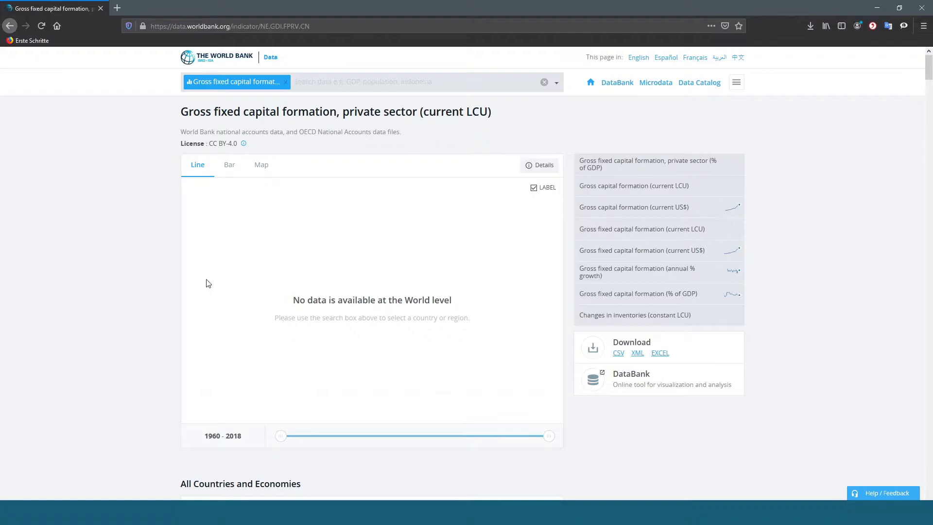
pyautogui.scroll(-7, 416, 271)
pyautogui.scroll(4, 583, 206)
pyautogui.scroll(3, 646, 340)
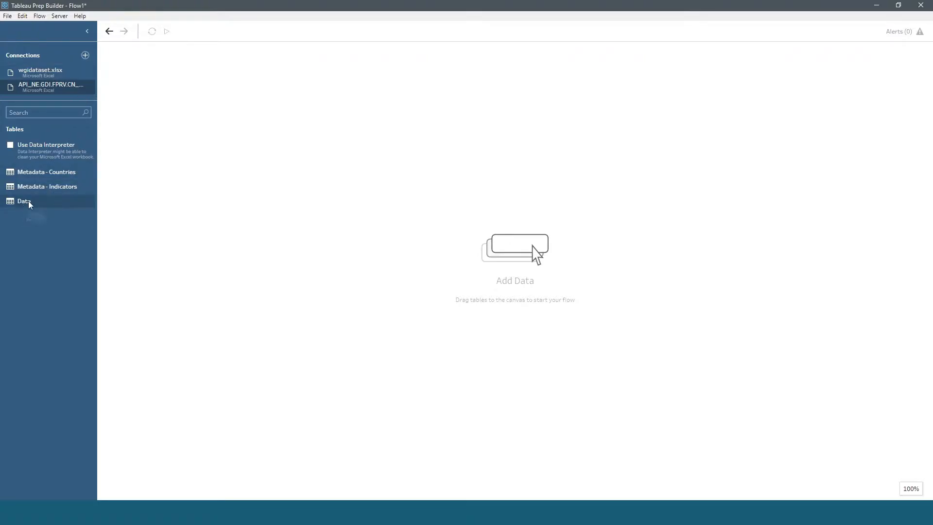
# Step: Add the Data table of the API_NE.GDI.FPRV.CN workbook to the flow and clean it with Data Interpreter
pyautogui.moveTo(36, 203); pyautogui.dragTo(220, 171)
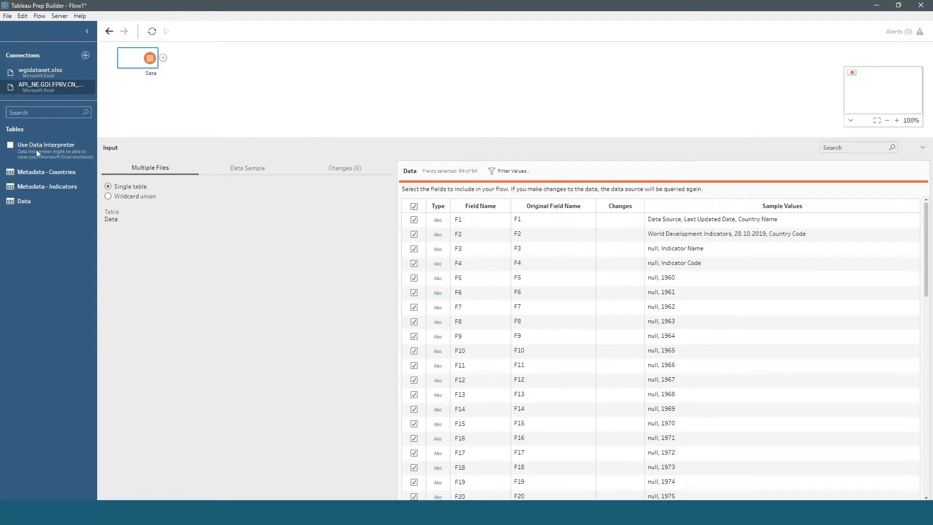
pyautogui.click(10, 145)
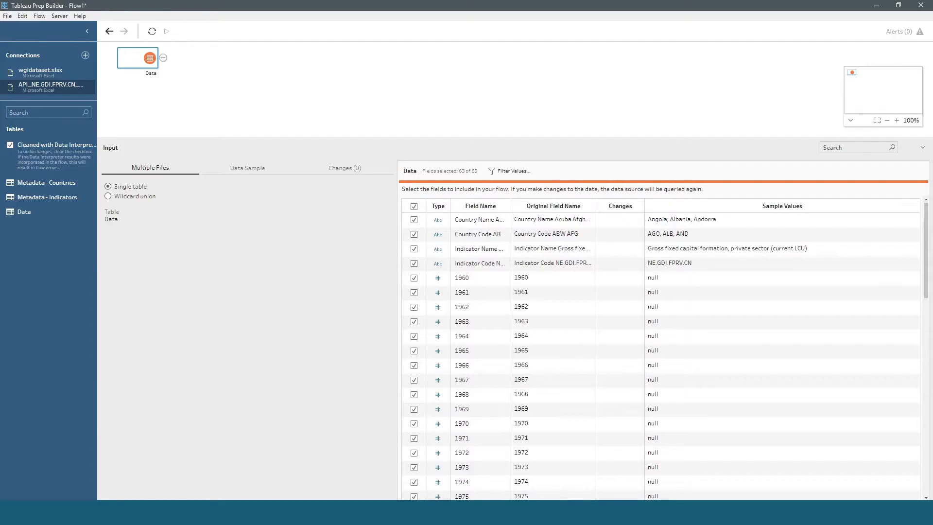
# Step: Delete the Aruba and Afghanistan rows (5 and 6) from the Data sheet in Excel and refresh the flow in Tableau Prep Builder
pyautogui.hotkey('alt', 'Tab')
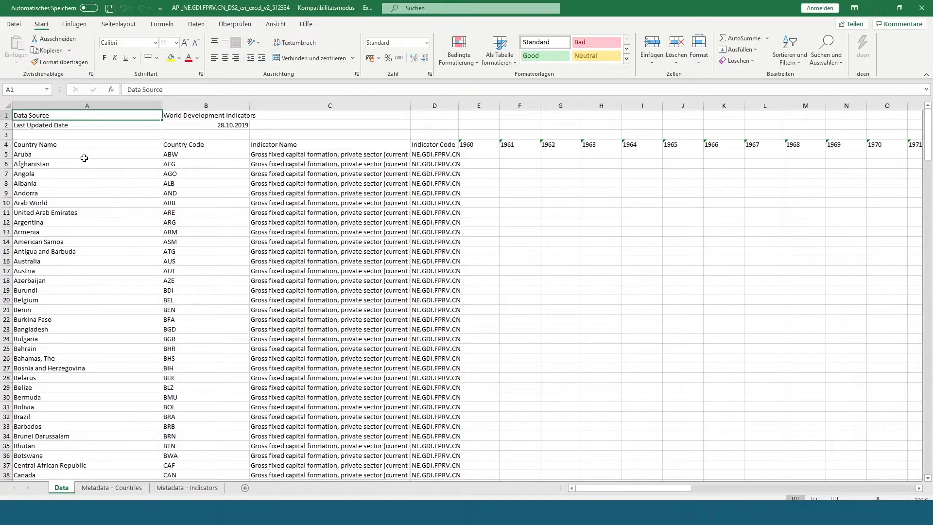
pyautogui.click(29, 156)
pyautogui.moveTo(6, 154); pyautogui.dragTo(6, 164)
pyautogui.moveTo(612, 488); pyautogui.dragTo(554, 482)
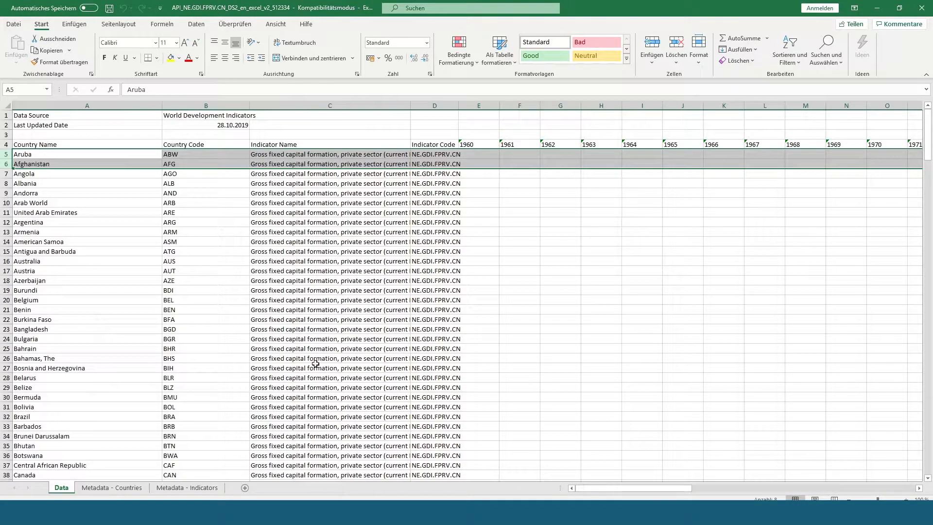
pyautogui.click(43, 154)
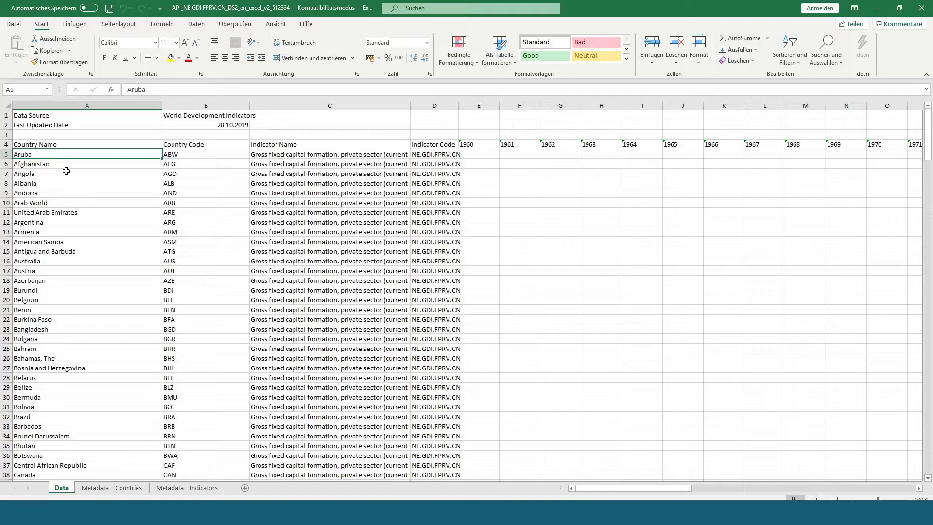
pyautogui.moveTo(3, 154); pyautogui.dragTo(4, 163)
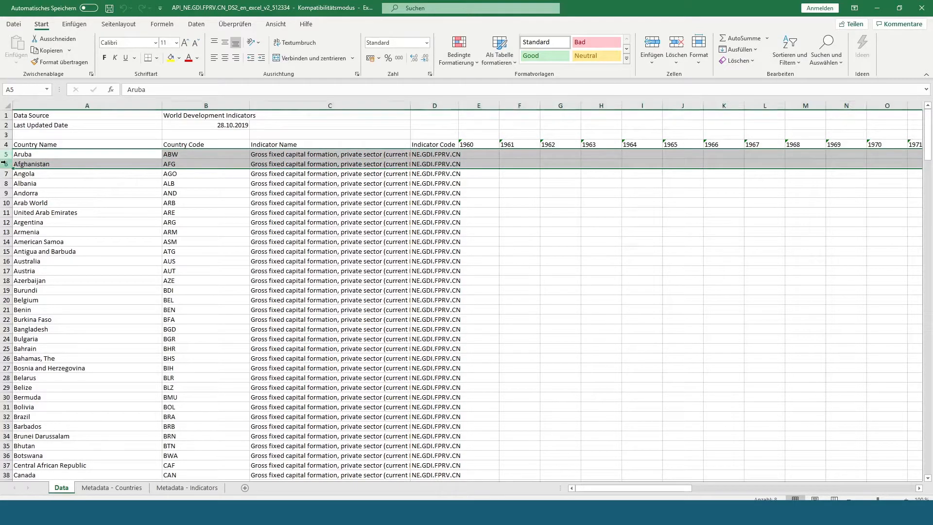
pyautogui.hotkey('ctrl', '-')
pyautogui.click(49, 154)
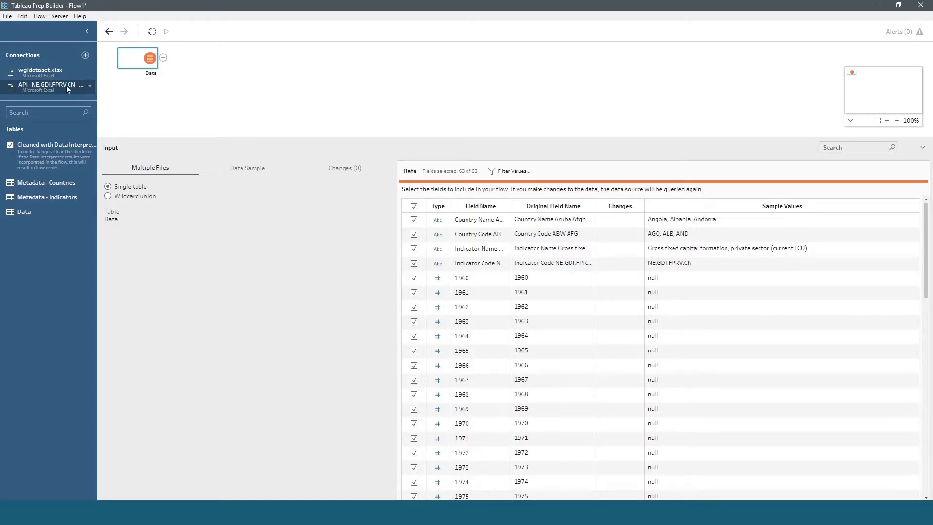
pyautogui.click(152, 32)
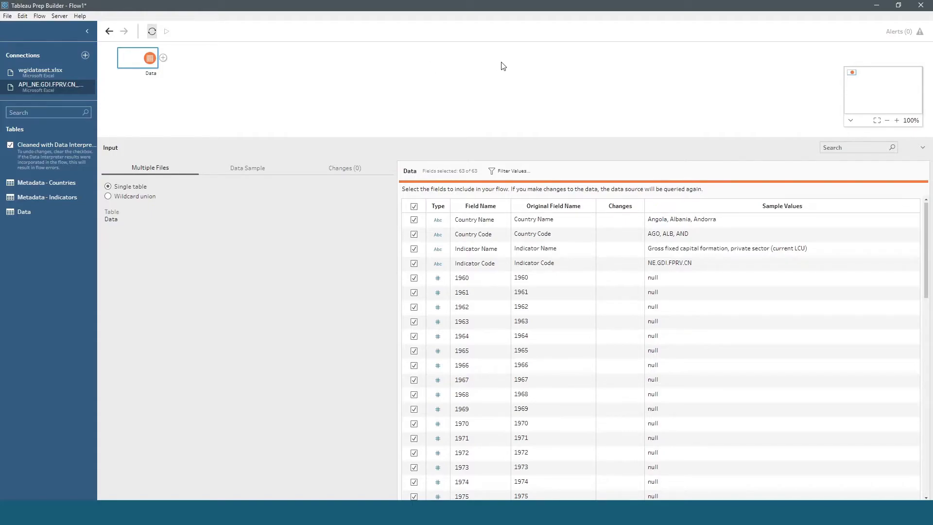
# Step: Add a cleaning step after the Data input and look through its year columns
pyautogui.click(164, 58)
pyautogui.click(183, 72)
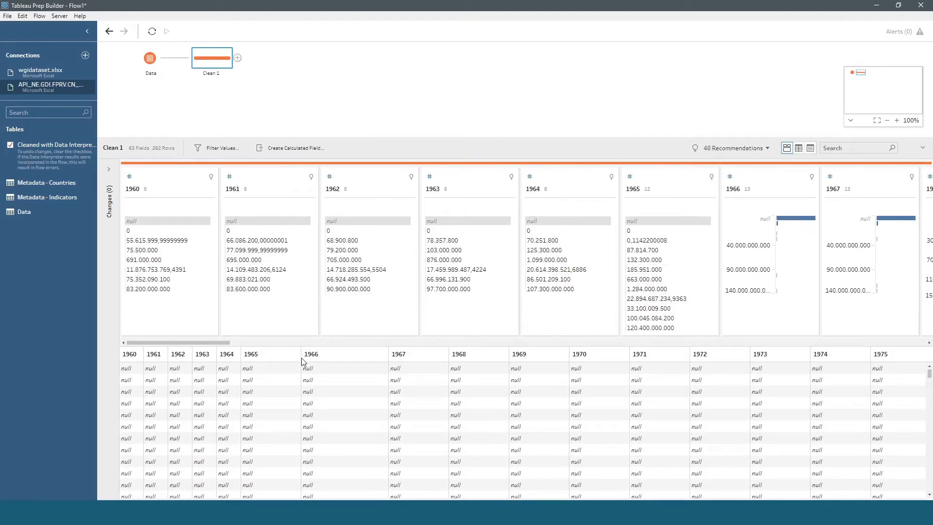
pyautogui.moveTo(198, 342); pyautogui.dragTo(200, 343)
pyautogui.moveTo(235, 502); pyautogui.dragTo(149, 450)
# Step: Add a pivot step after Clean 1 and pivot all year fields from 1960 to 2018 from columns to rows
pyautogui.click(238, 58)
pyautogui.click(265, 92)
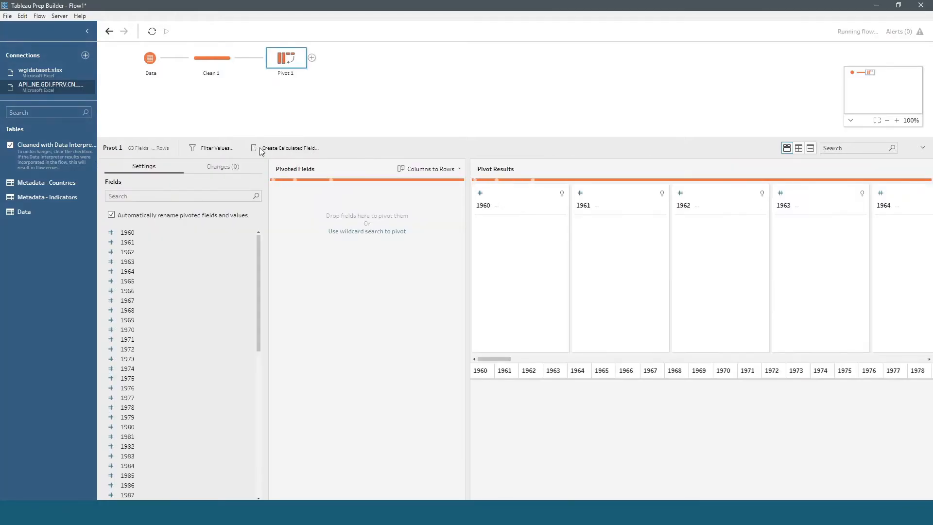
pyautogui.scroll(-10, 243, 438)
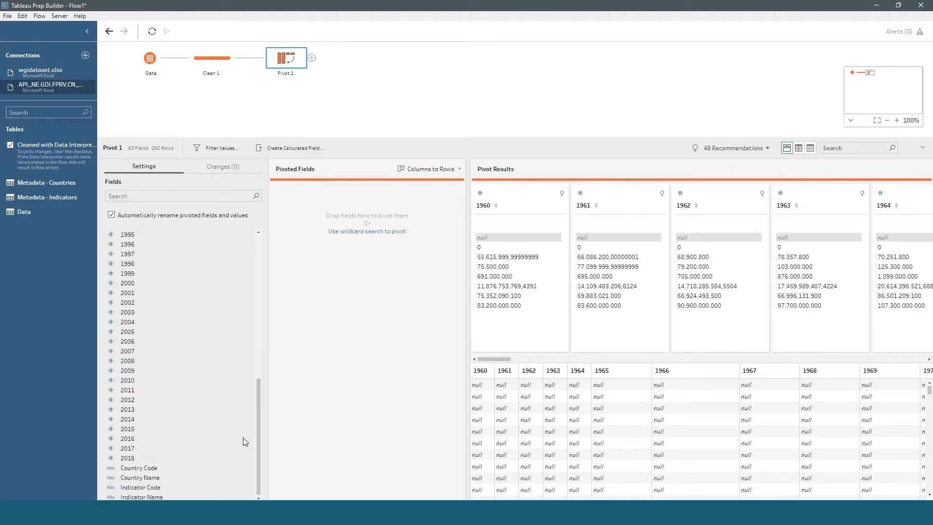
pyautogui.keyDown('shift'); pyautogui.click(148, 457); pyautogui.keyUp('shift')
pyautogui.moveTo(136, 340); pyautogui.dragTo(347, 304)
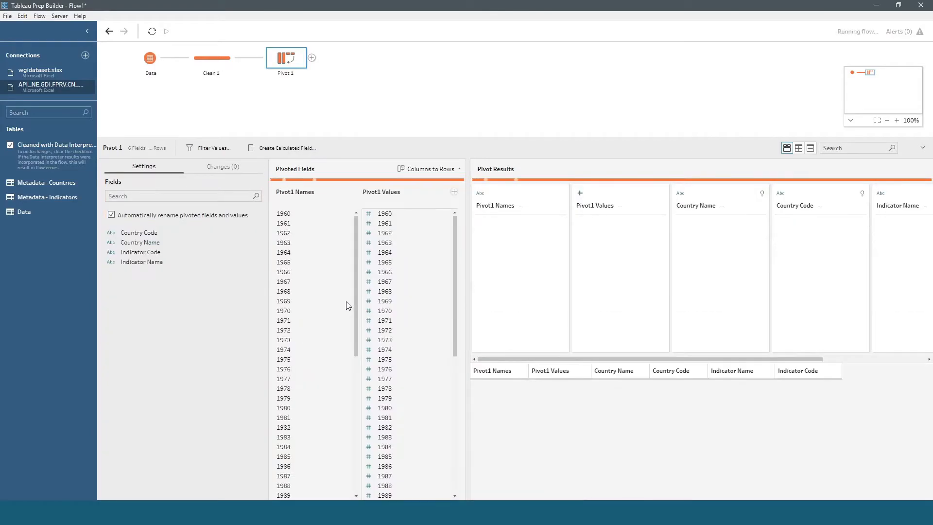
# Step: Add a cleaning step after Pivot 1, renaming Pivot1 Names to years and Pivot1 Values to GFCF_PS
pyautogui.click(311, 58)
pyautogui.click(333, 72)
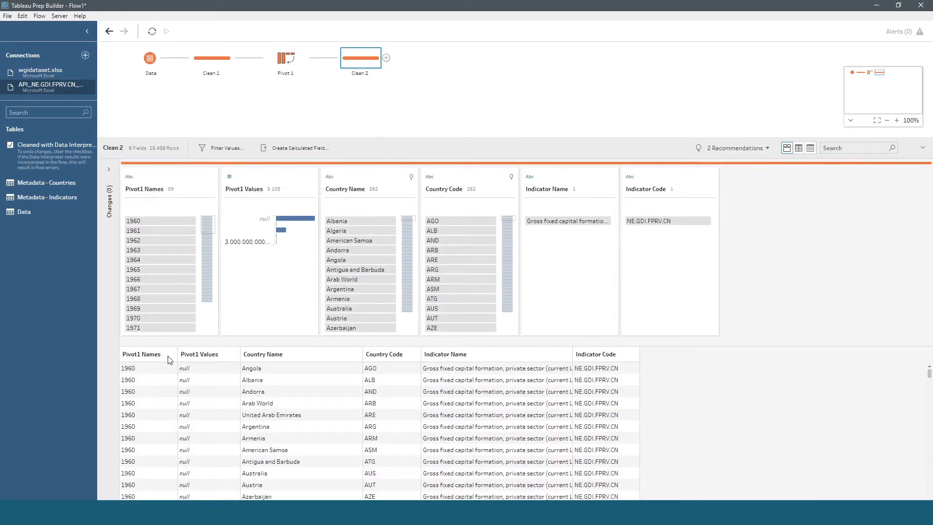
pyautogui.doubleClick(144, 189)
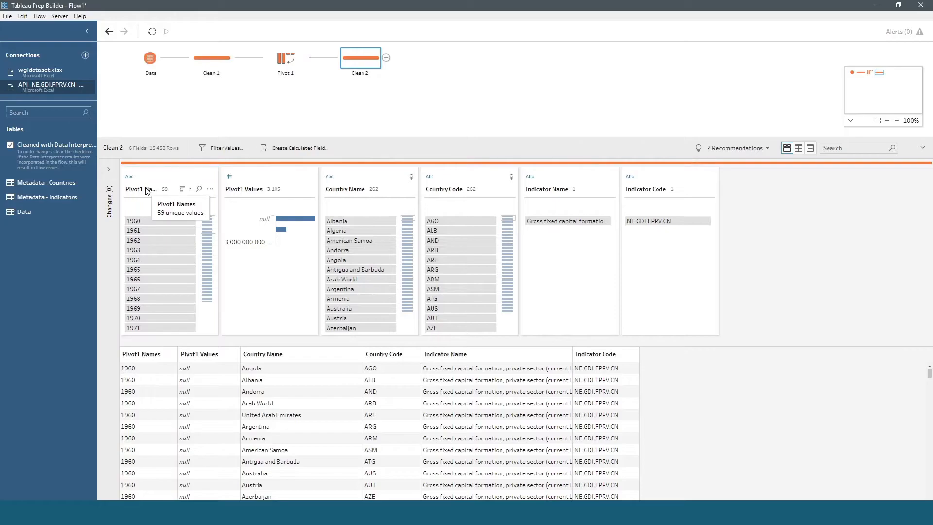
pyautogui.write('years')
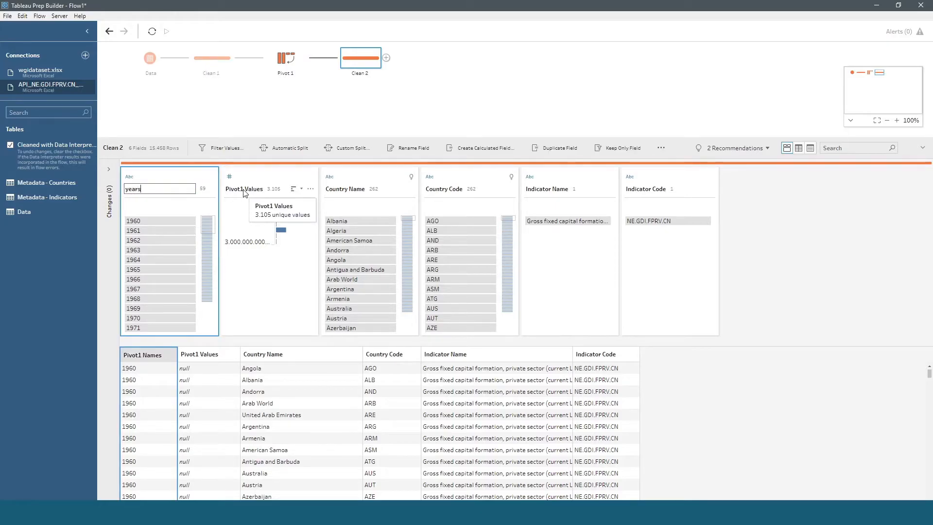
pyautogui.click(244, 190)
pyautogui.doubleClick(245, 189)
pyautogui.write('GFCF_P')
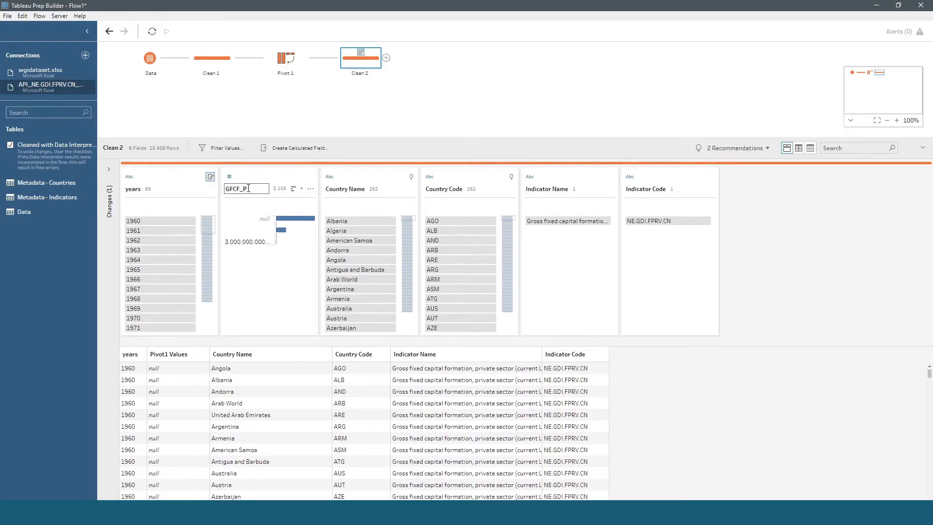
pyautogui.click(365, 129)
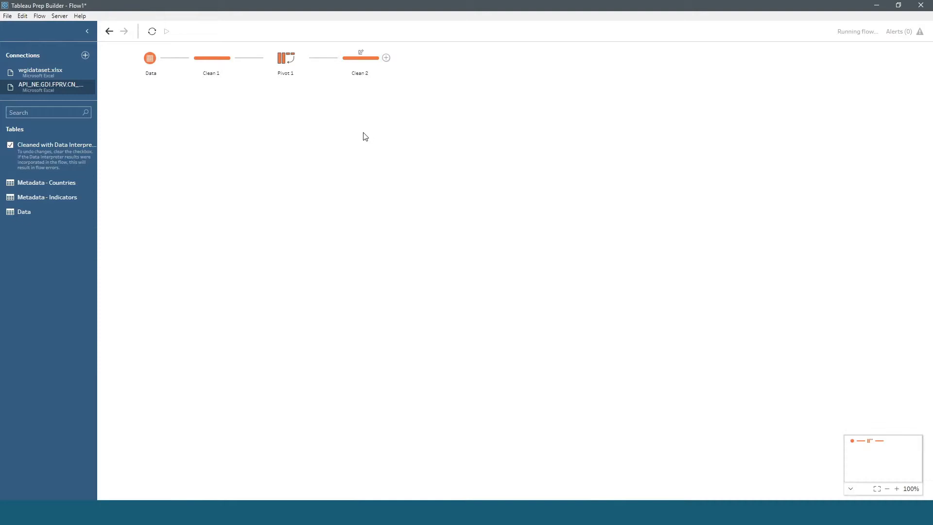
# Step: Remove the Indicator Name and Indicator Code fields in the Clean 2 step
pyautogui.click(360, 68)
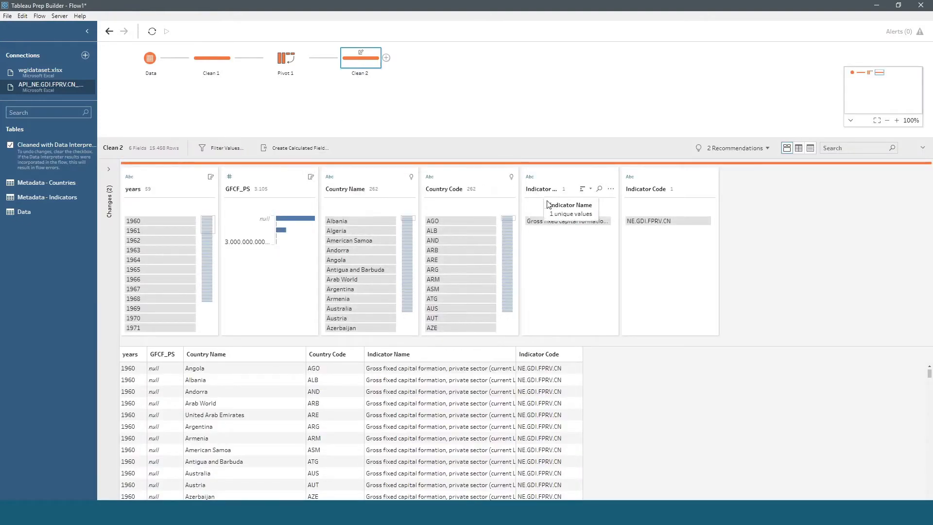
pyautogui.click(611, 189)
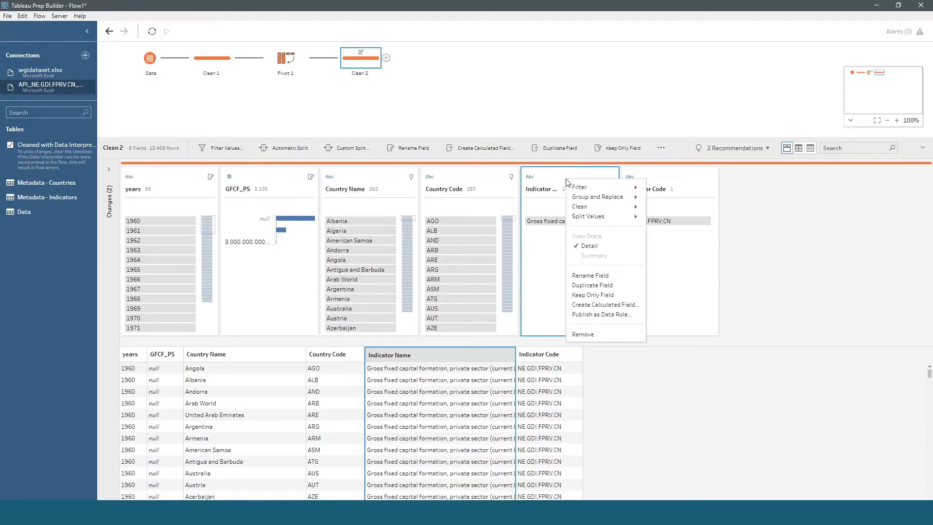
pyautogui.click(622, 334)
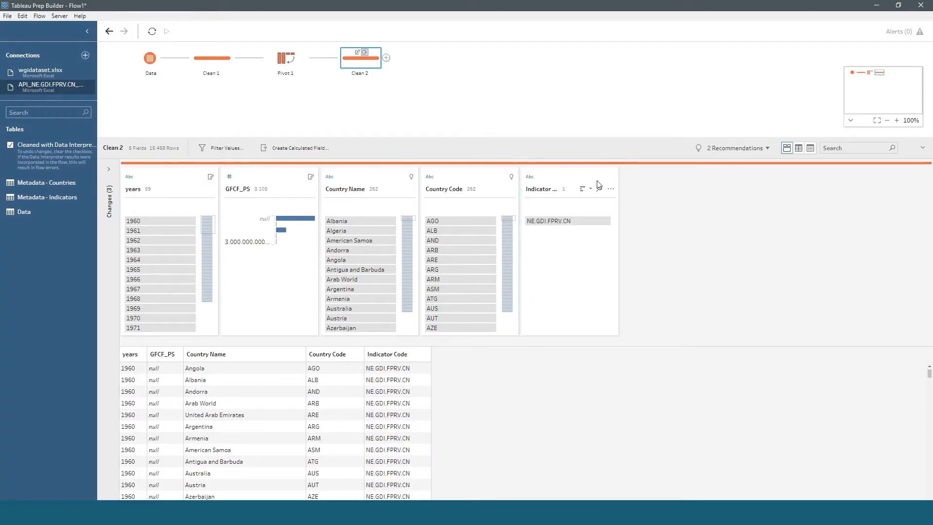
pyautogui.click(611, 189)
pyautogui.click(624, 330)
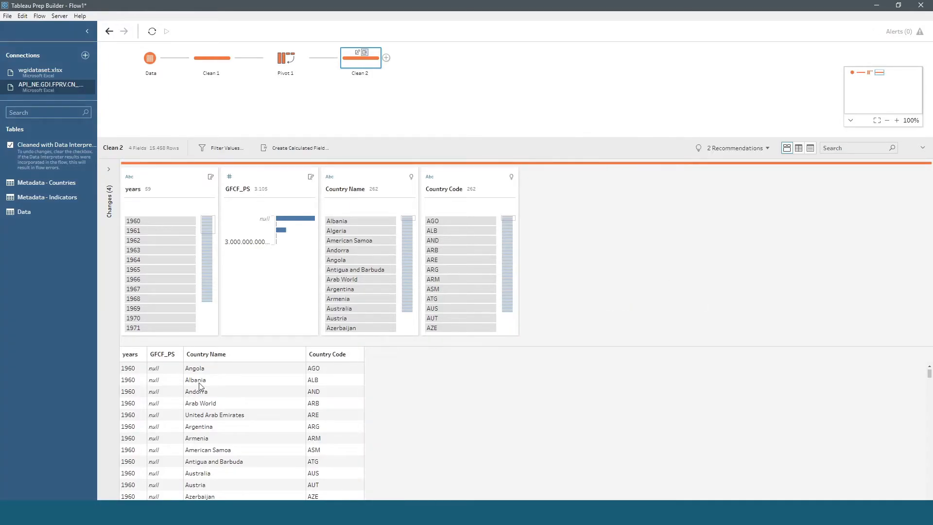
# Step: Highlight Albania in Country Name and examine its GFCF_PS values across the years
pyautogui.click(345, 219)
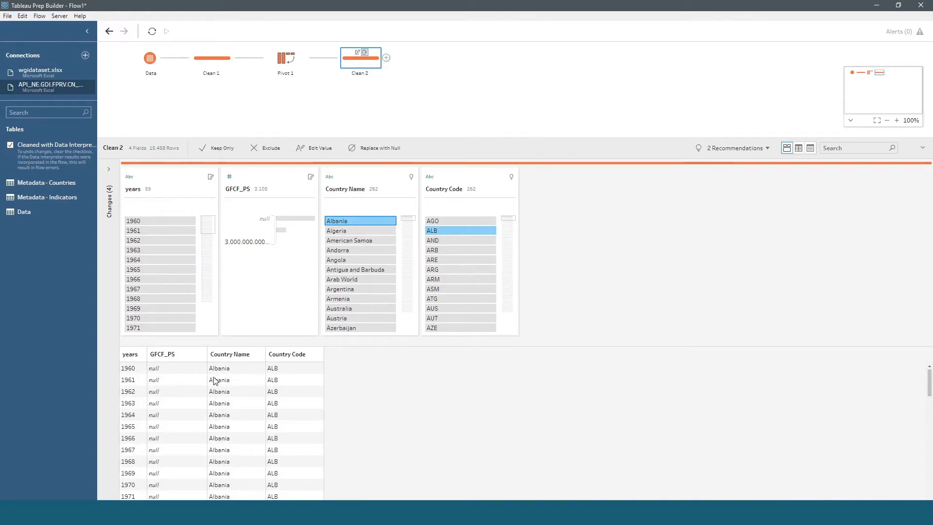
pyautogui.scroll(-10, 128, 371)
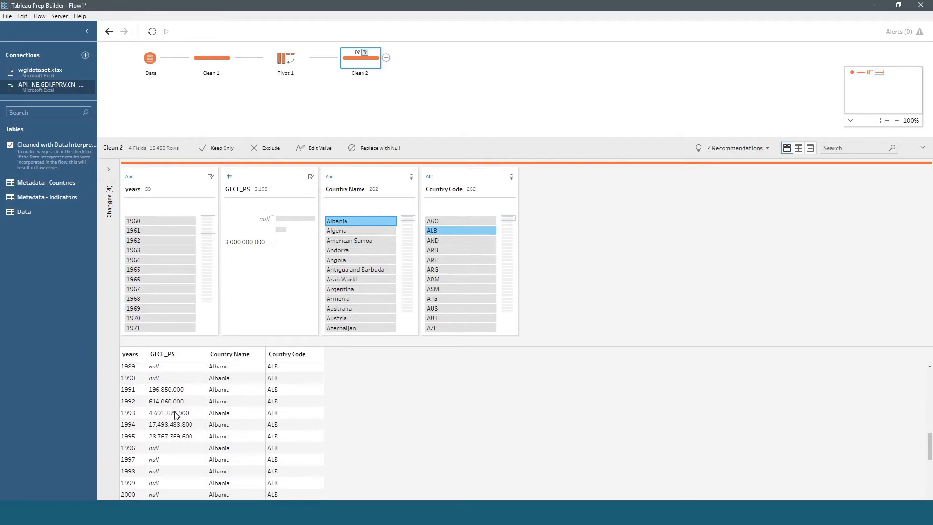
pyautogui.scroll(-2, 176, 414)
pyautogui.scroll(5, 165, 443)
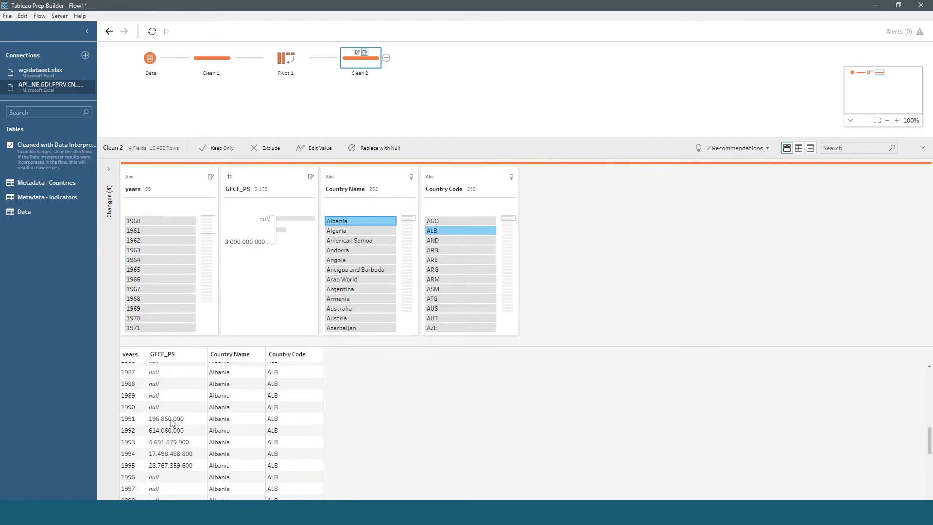
pyautogui.scroll(-2, 156, 461)
pyautogui.scroll(-3, 212, 469)
pyautogui.scroll(9, 206, 461)
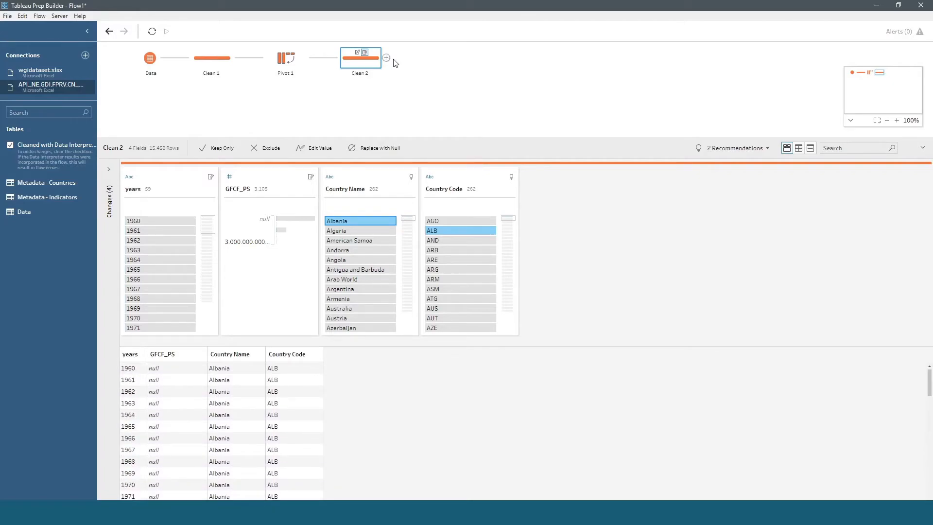
# Step: Add an aggregate step after Clean 2, grouping by Country Code and aggregating GFCF_PS as a sum
pyautogui.click(386, 58)
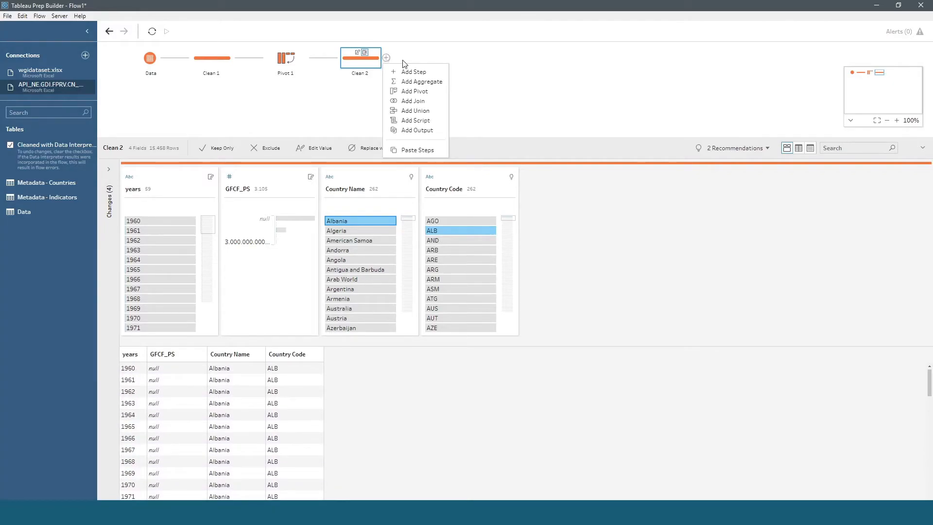
pyautogui.click(421, 82)
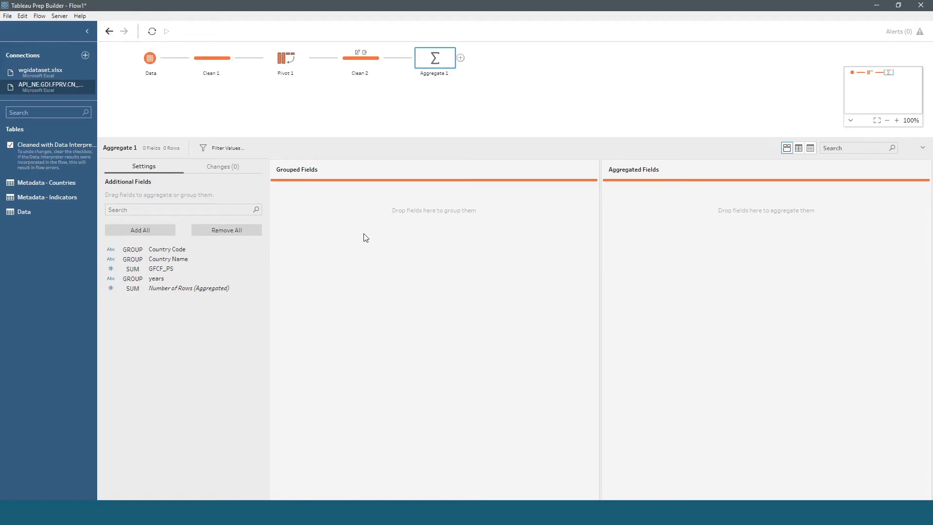
pyautogui.click(363, 63)
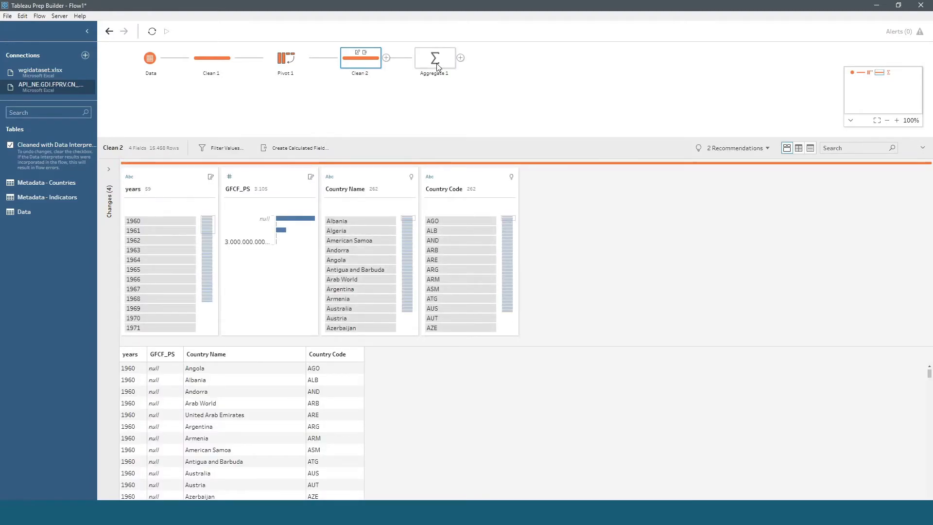
pyautogui.click(438, 67)
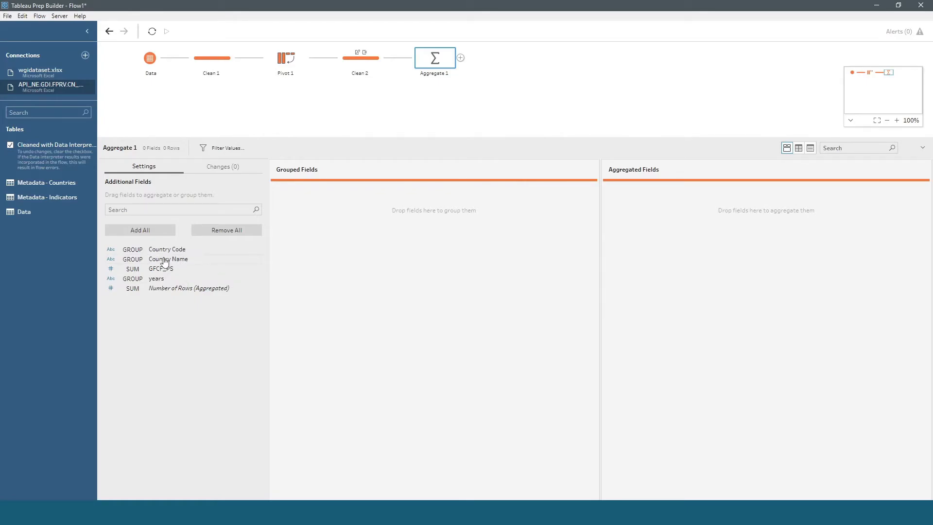
pyautogui.moveTo(146, 252); pyautogui.dragTo(346, 240)
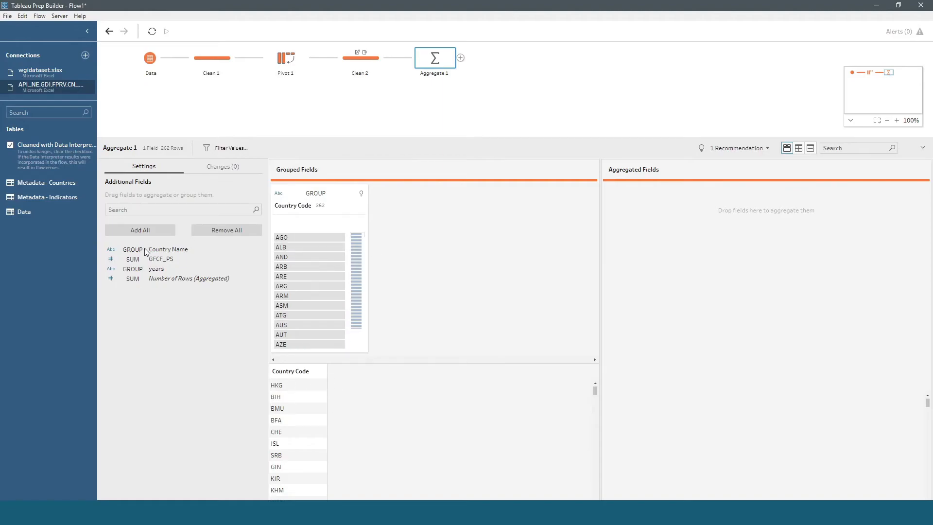
pyautogui.moveTo(151, 263); pyautogui.dragTo(688, 241)
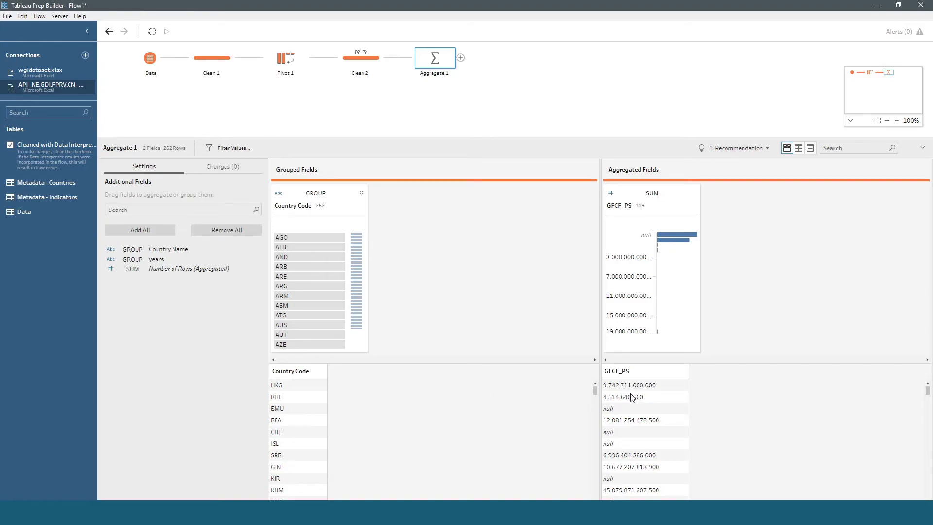
# Step: Try Median and Std.Dev as the GFCF_PS aggregation in the aggregate step, and return it to Sum
pyautogui.click(655, 194)
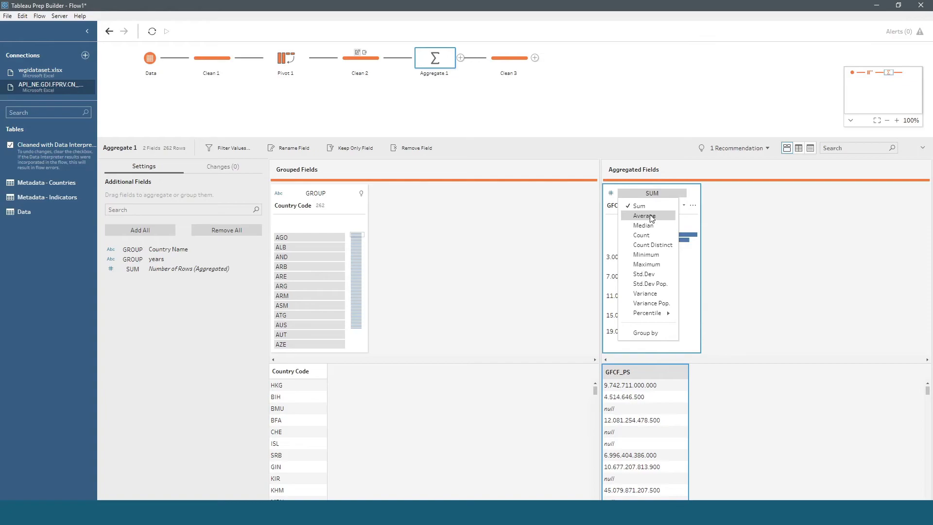
pyautogui.click(644, 206)
pyautogui.click(661, 194)
pyautogui.click(660, 225)
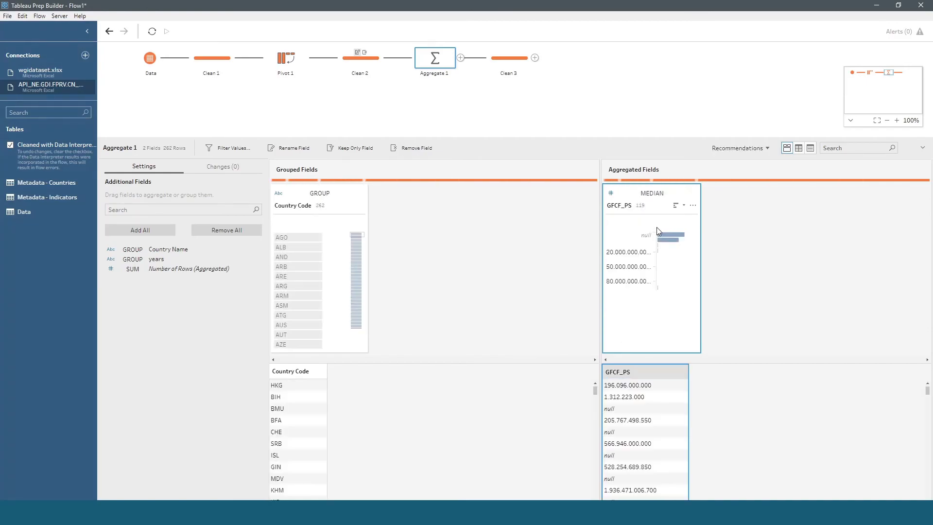
pyautogui.click(652, 193)
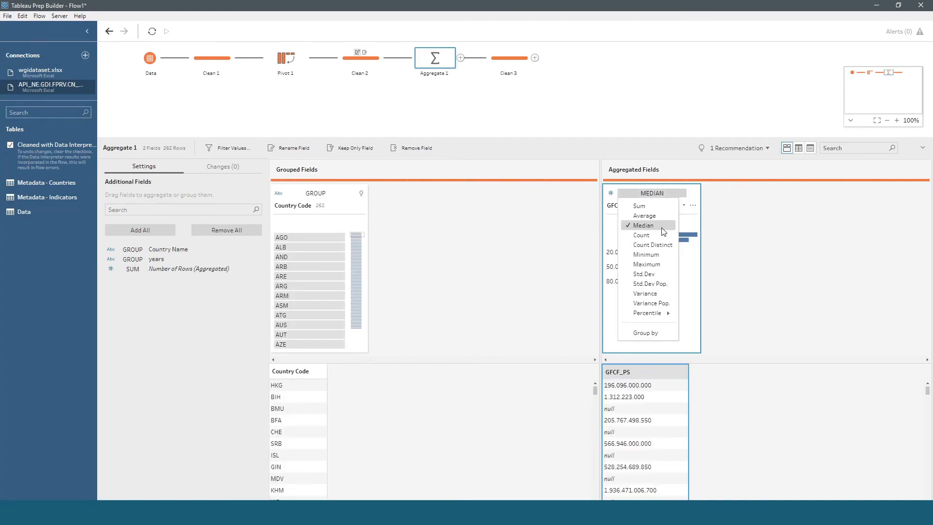
pyautogui.click(674, 275)
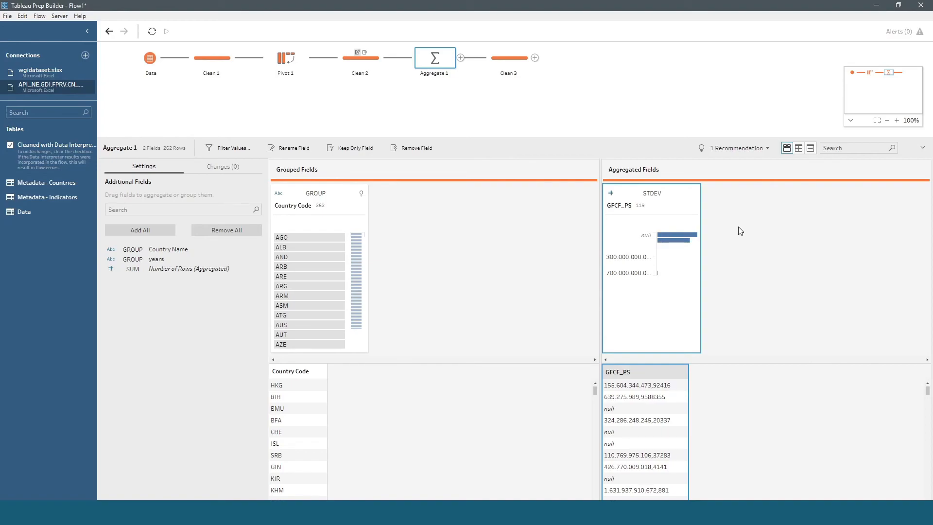
pyautogui.click(654, 193)
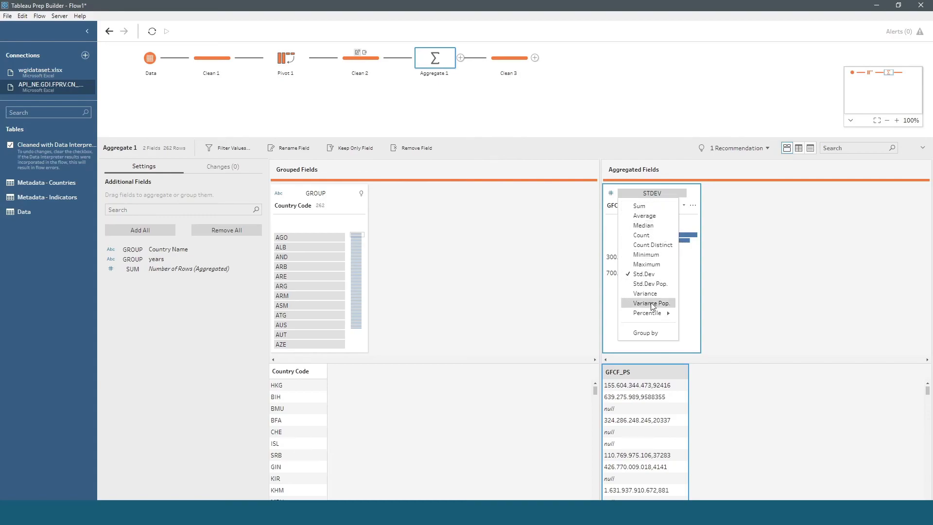
pyautogui.click(655, 205)
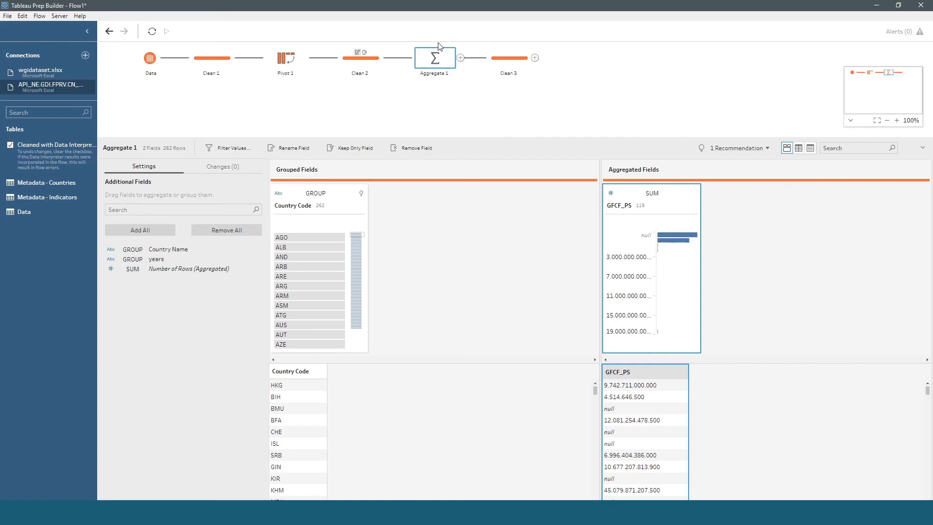
# Step: Open the Clean 3 step to examine the aggregated GFCF_PS values per country code
pyautogui.click(509, 54)
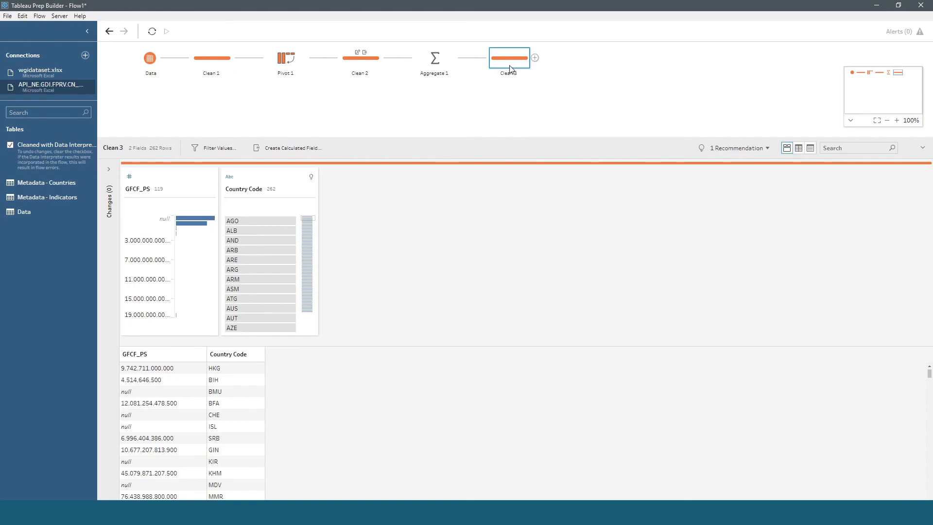